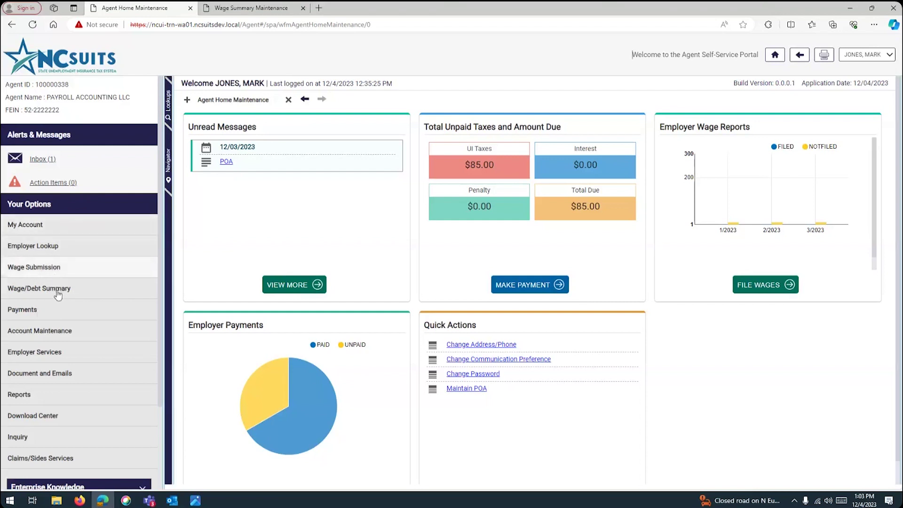
Open Account Maintenance from the Your Options sidebar on the home dashboard.
click(52, 332)
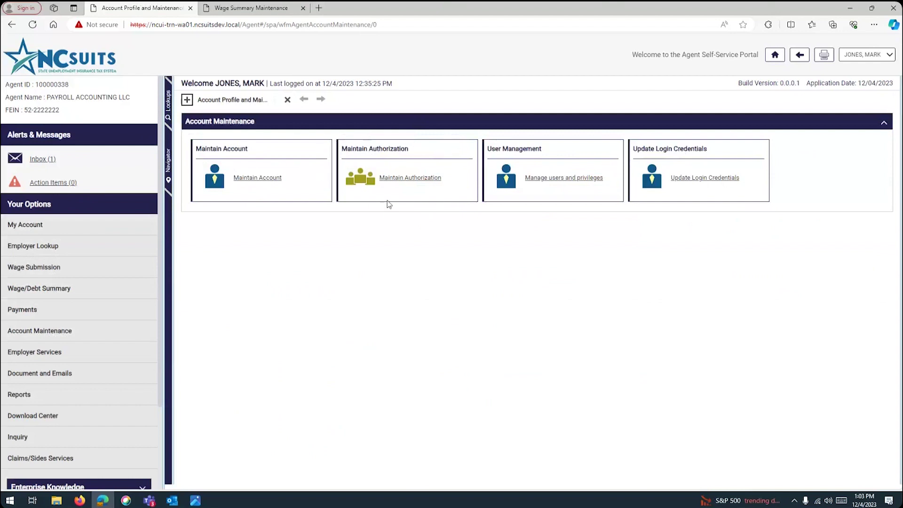
Open Maintain Authorization and look over the seven authorization records for two employers.
click(414, 181)
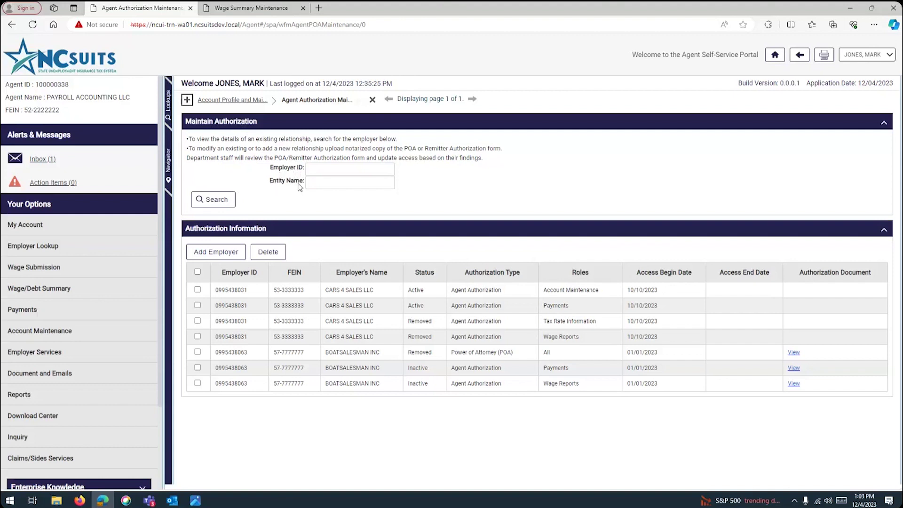
click(275, 252)
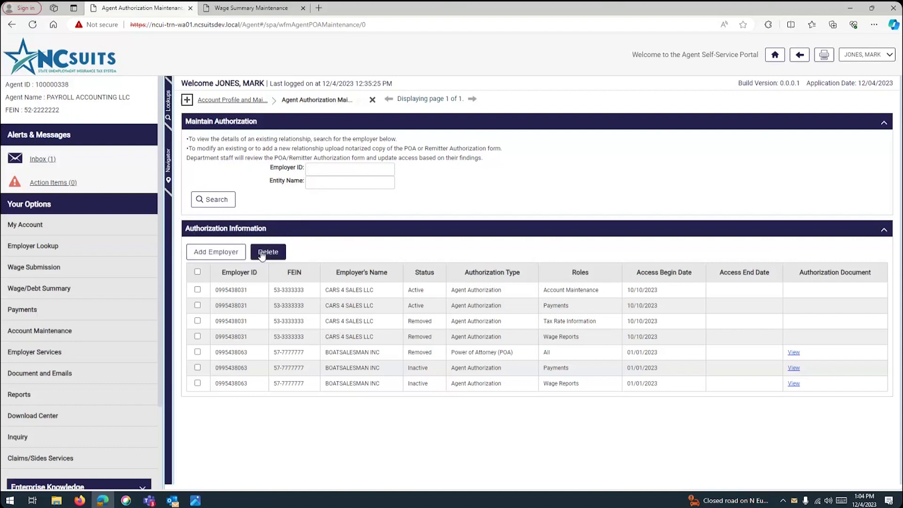
Start a new employer upload and enter the employer ID and FEIN on the form.
click(220, 254)
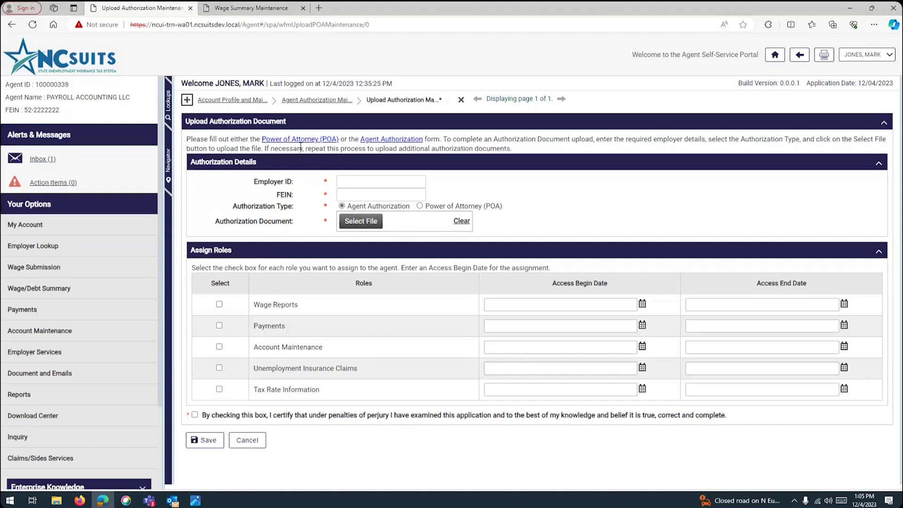
click(352, 184)
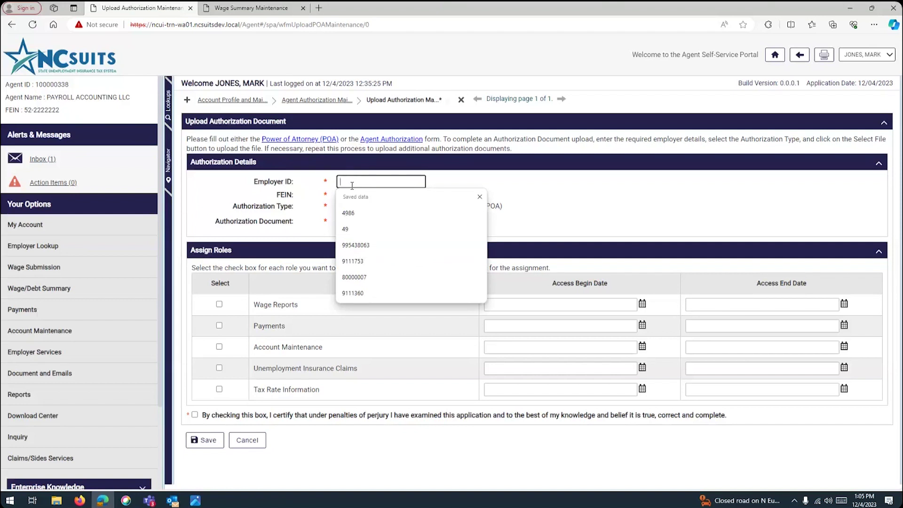
click(476, 187)
click(399, 198)
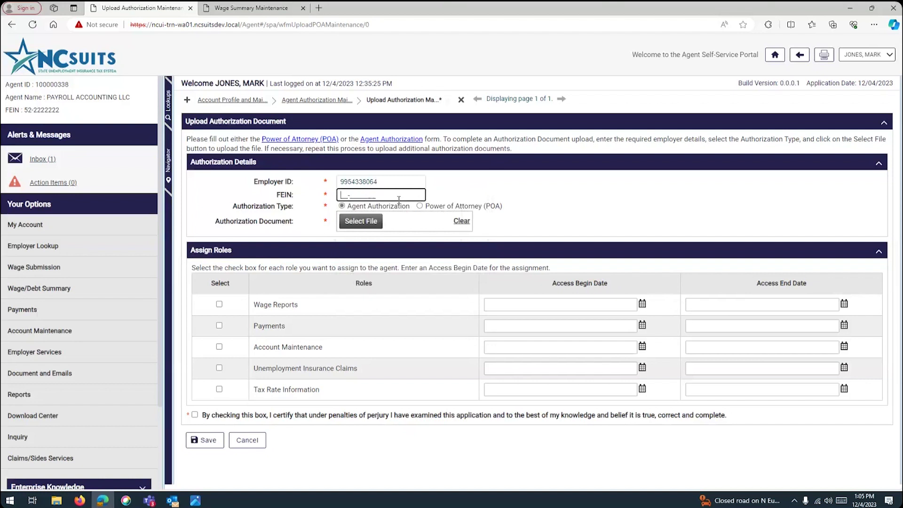
text(5999999999)
Attach Agent Authorization (TEST).pdf (2422645 bytes) as the authorization document.
click(364, 224)
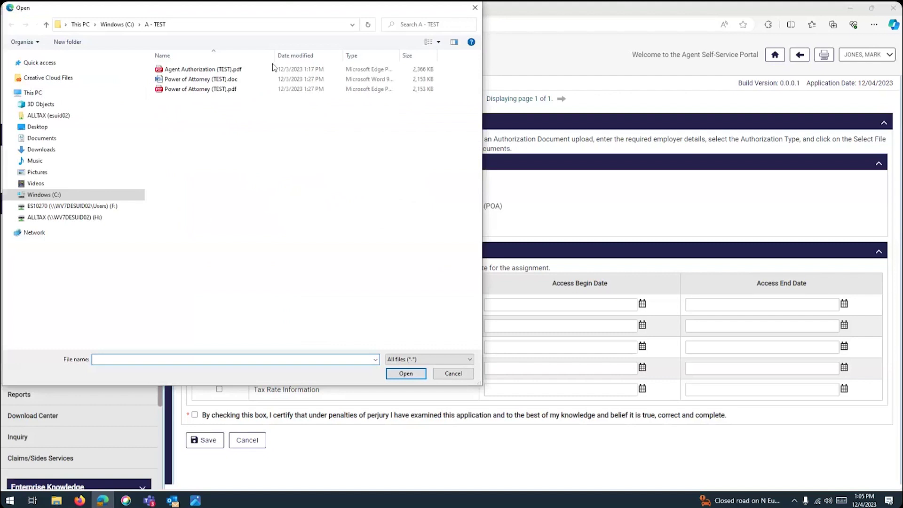
click(209, 70)
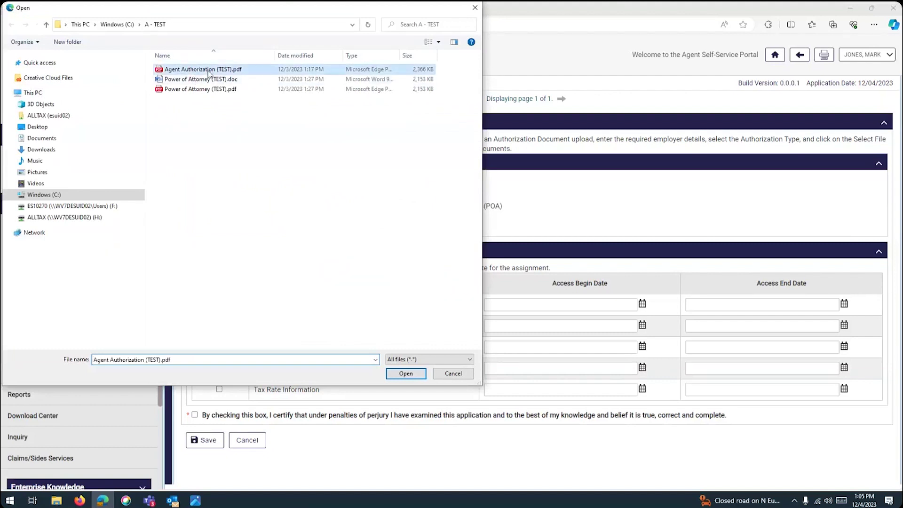
click(405, 374)
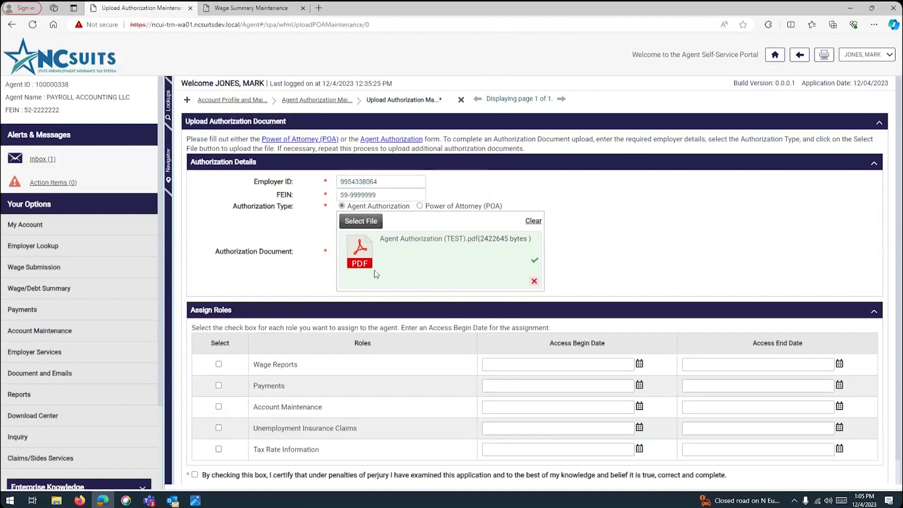
scroll(285, 269, down, 1)
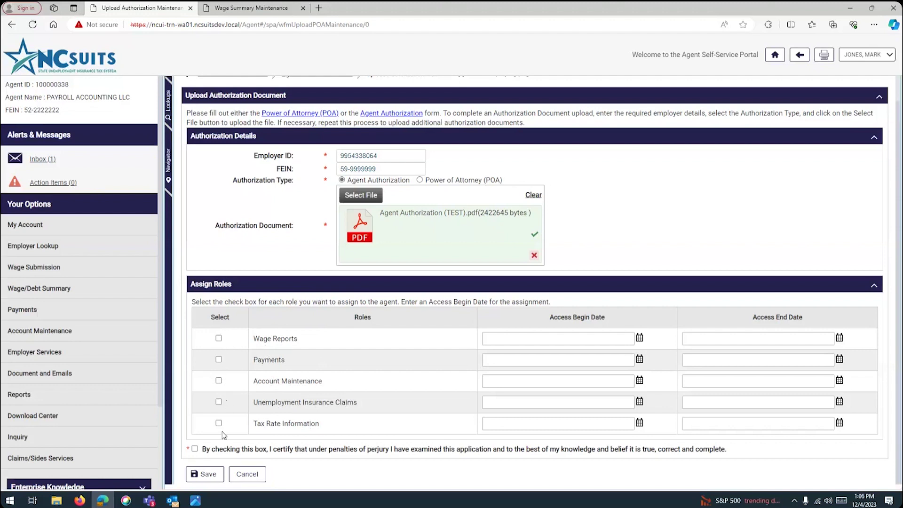
Enter access begin date 01/01/2023 for Wage Reports and Payments, leaving both roles unticked.
click(219, 339)
click(219, 360)
click(517, 338)
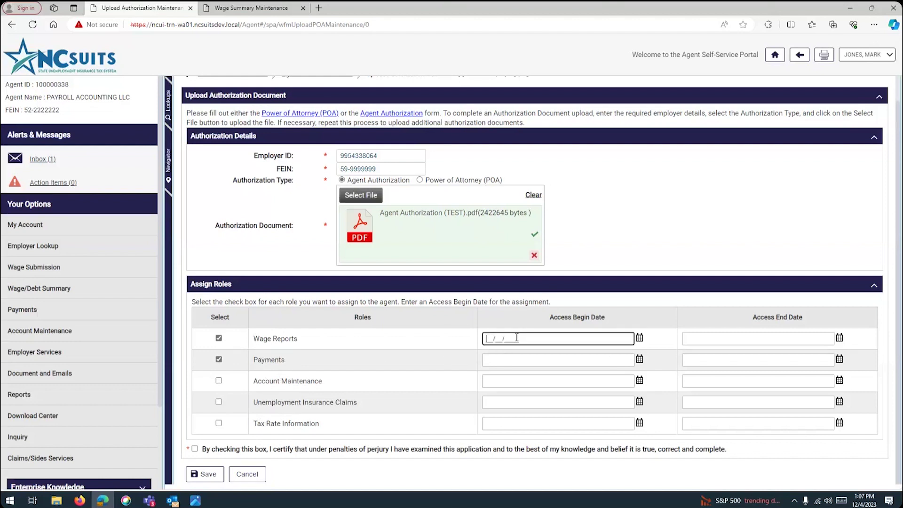
text(01/01/2023)
click(608, 361)
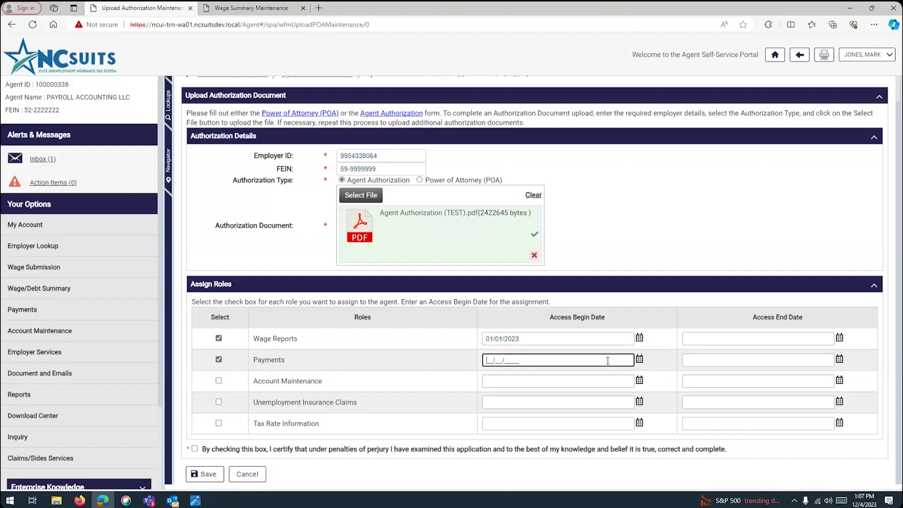
text(01012023)
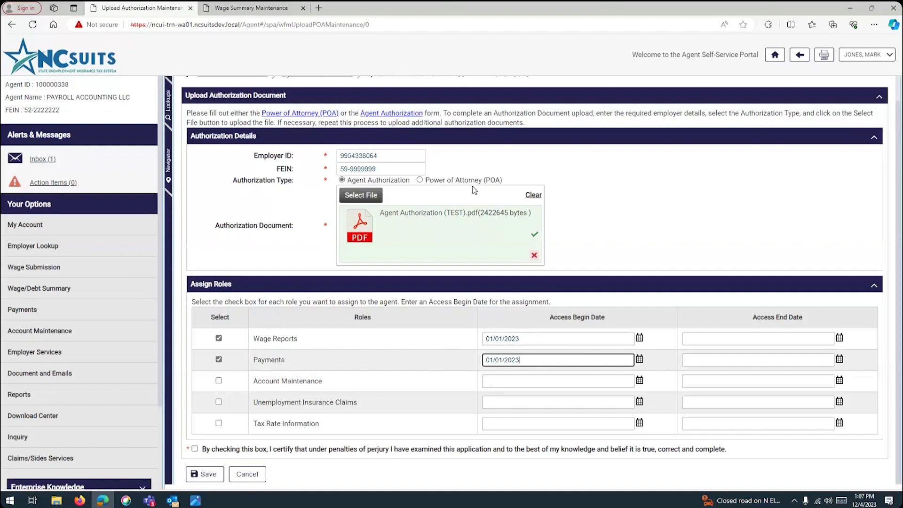
click(219, 339)
click(219, 360)
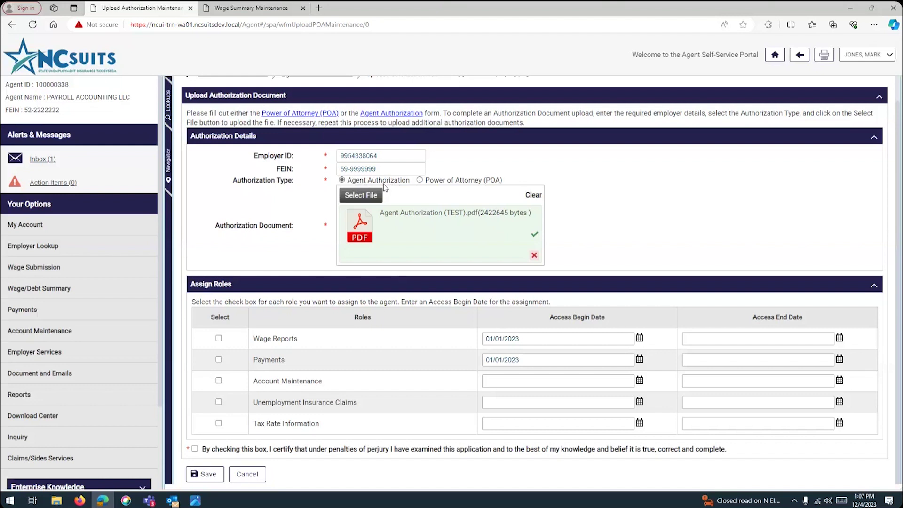
Switch the authorization type to Power of Attorney (POA) and remove the attached PDF.
click(423, 181)
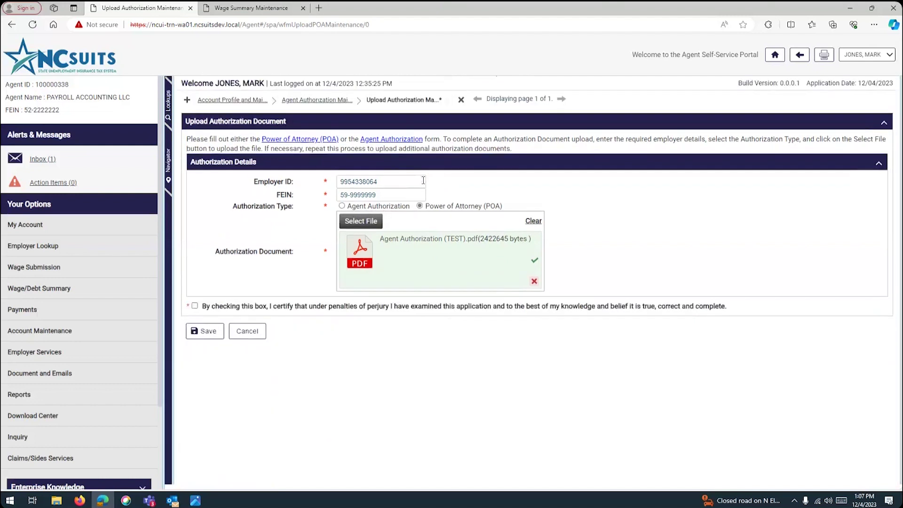
click(534, 281)
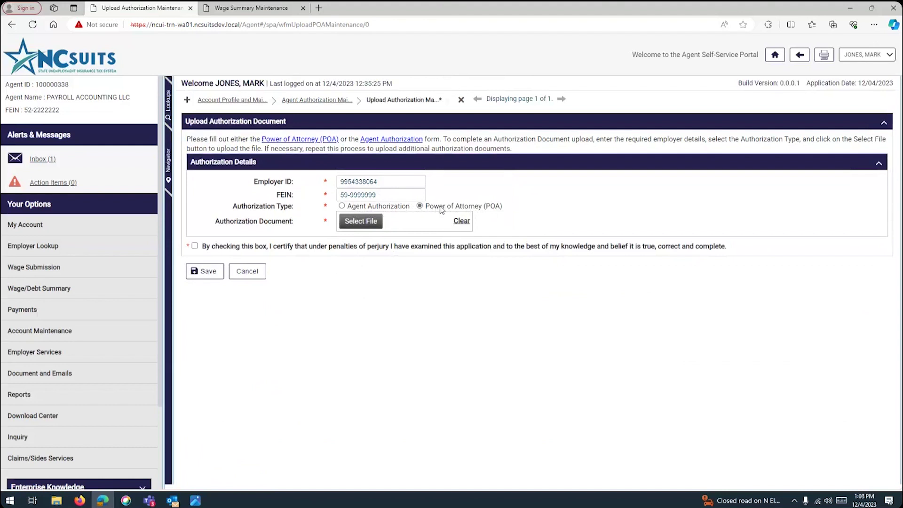
Try attaching Power of Attorney (TEST).doc, which is rejected for its unsupported extension.
click(363, 221)
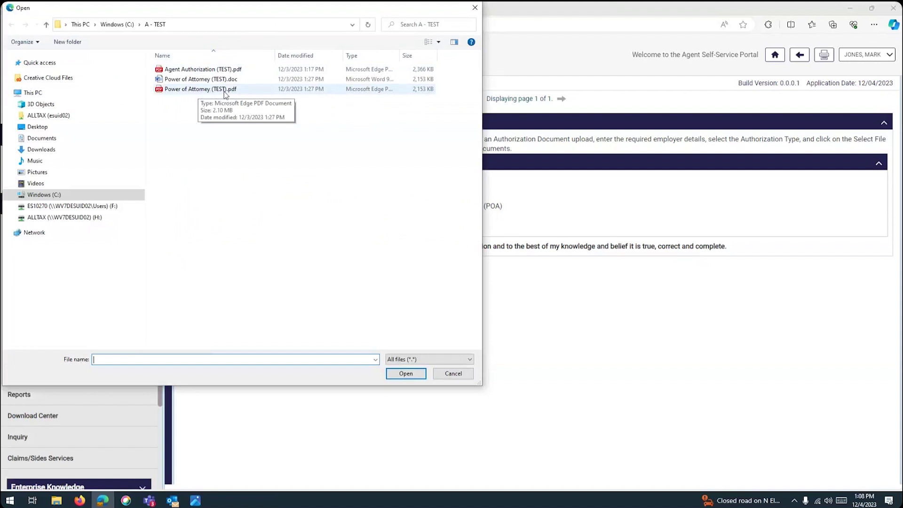
click(196, 80)
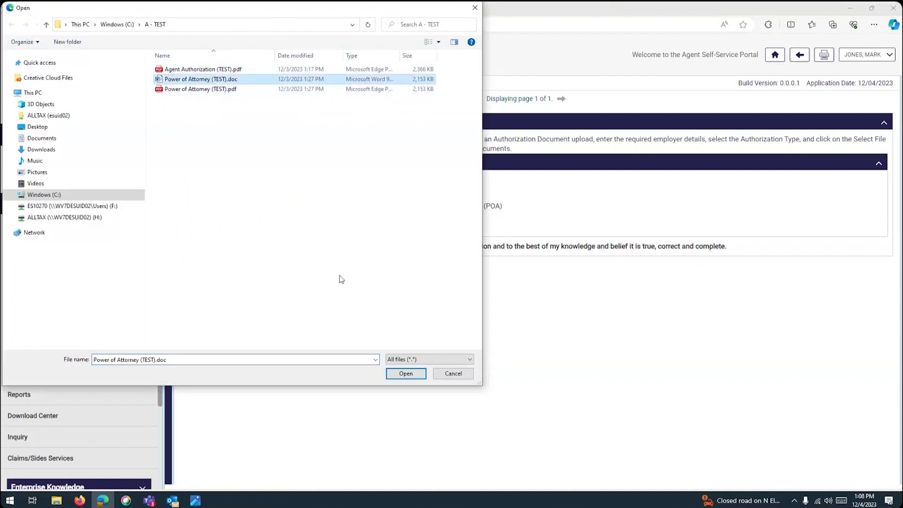
click(405, 374)
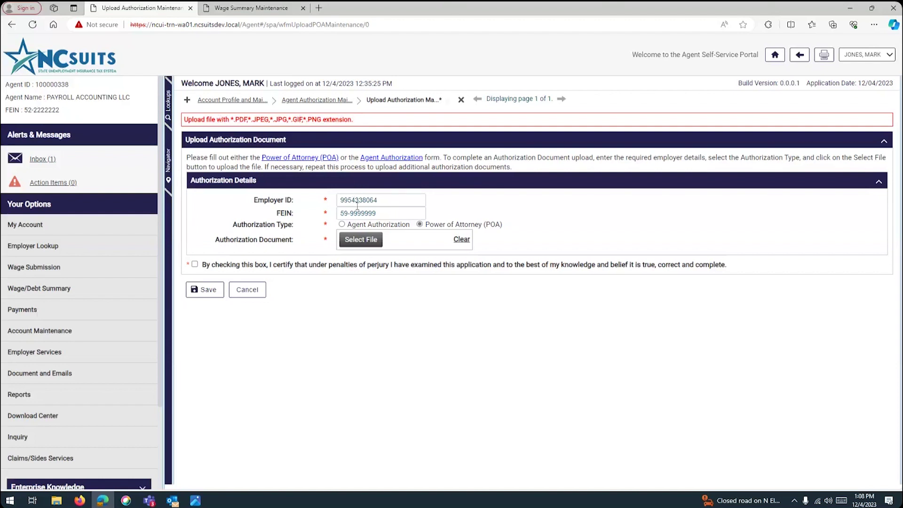
Attach Power of Attorney (TEST).pdf (2204046 bytes) instead, clearing the extension warning.
click(341, 100)
click(226, 253)
click(364, 238)
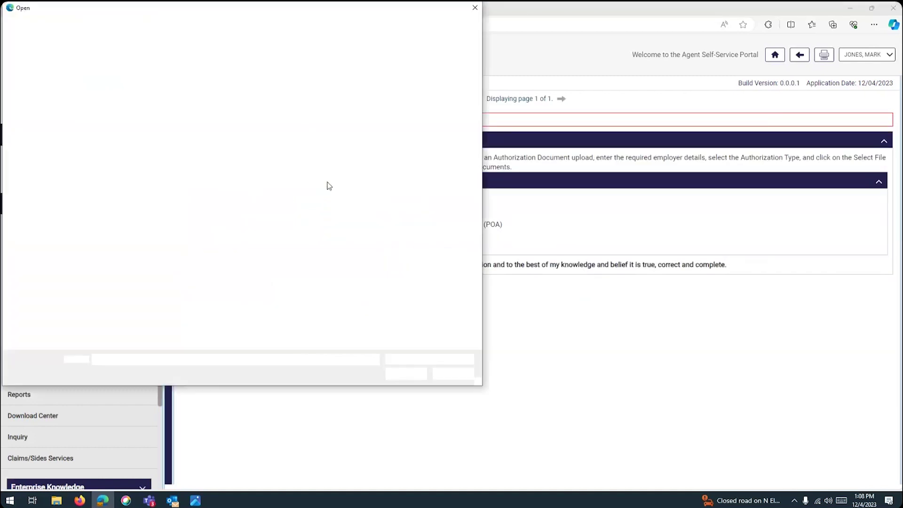
click(195, 90)
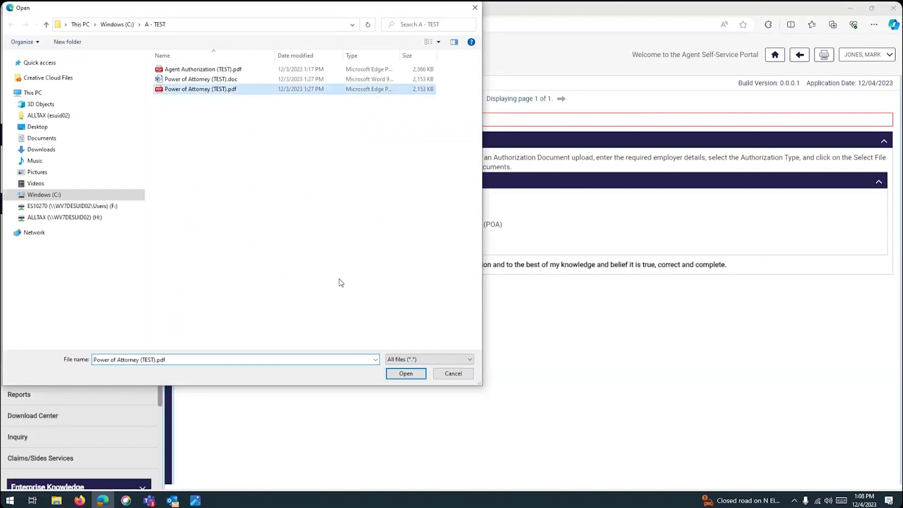
click(406, 375)
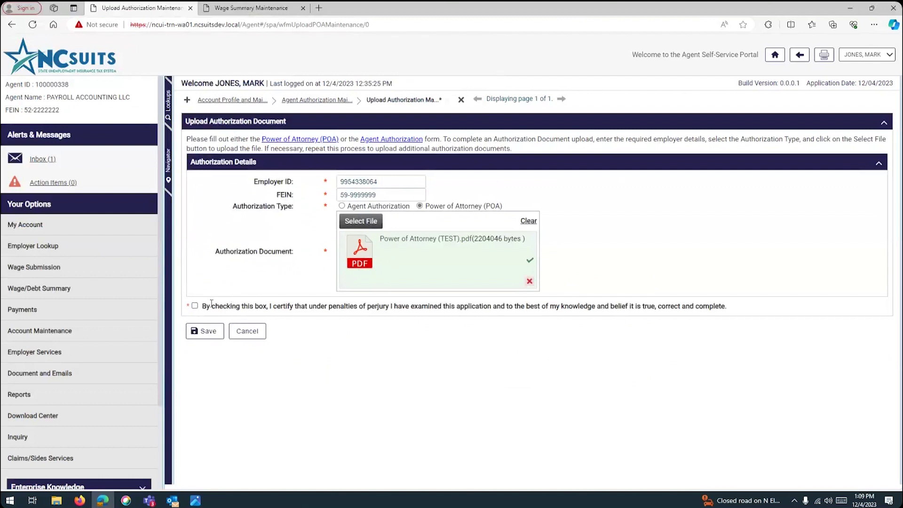
Tick the certification checkbox and attempt to save the authorization upload.
click(195, 307)
key(Tab)
key(Return)
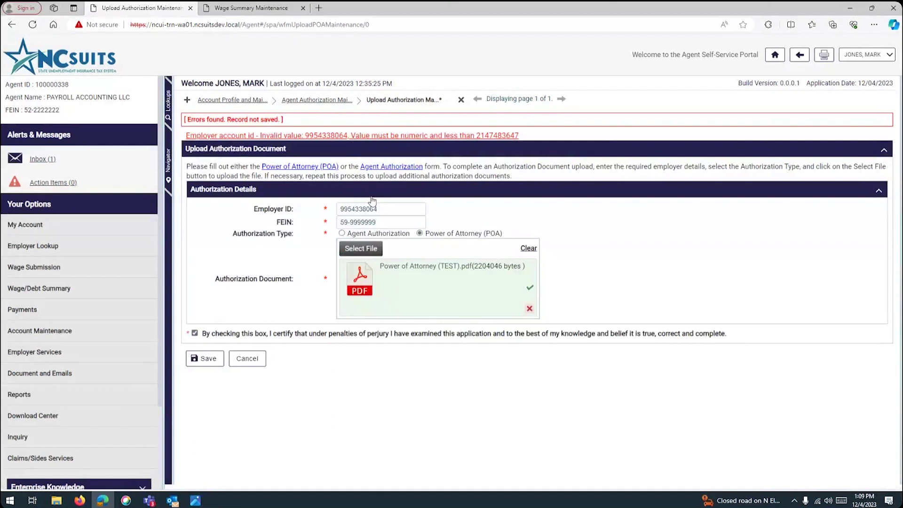
Delete the extra 3 from the employer ID and save the upload again.
click(384, 210)
click(359, 209)
key(BackSpace)
click(205, 359)
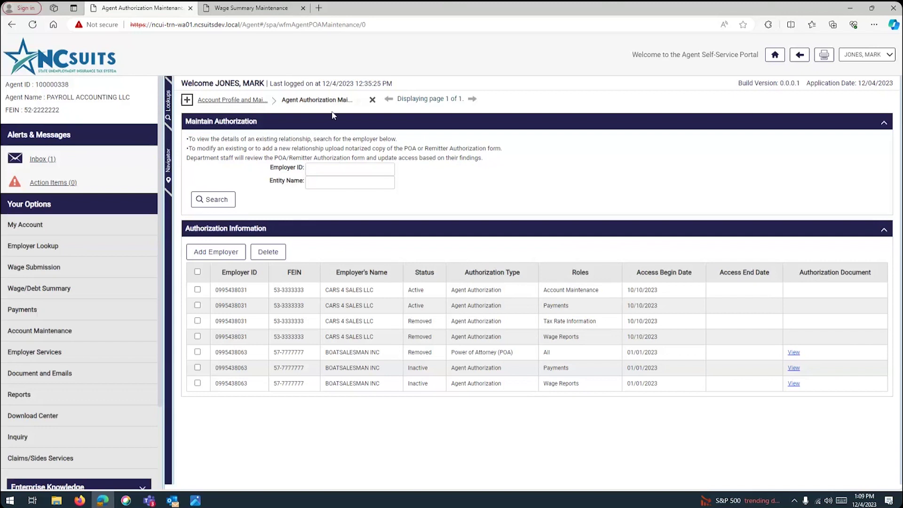
Begin a new employer upload typed as Agent Authorization, showing five assignable roles.
click(210, 253)
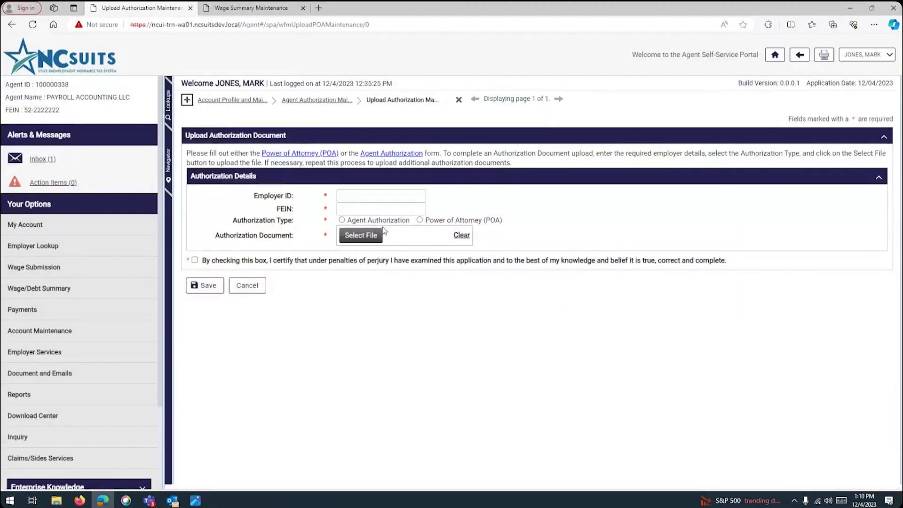
click(342, 221)
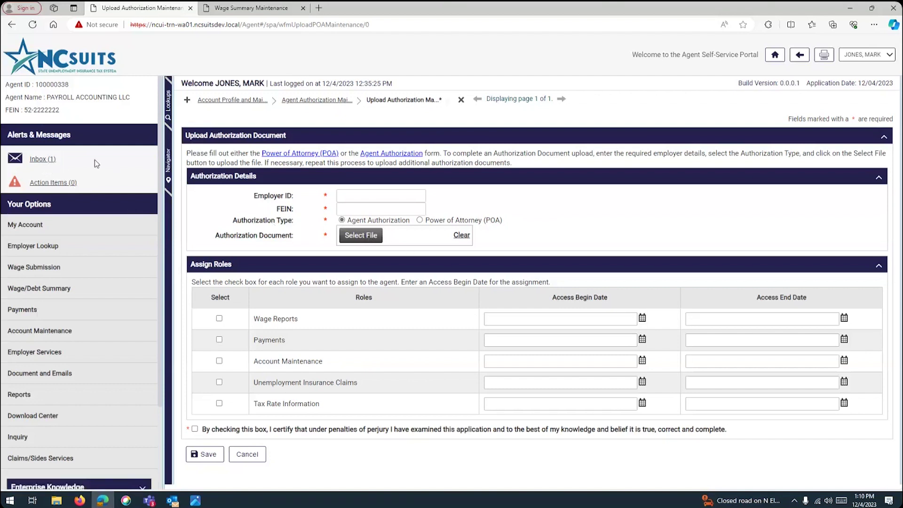
Read the unread Agent-Employer Relationship message reporting the authorization denial, then return to the inbox list.
click(44, 161)
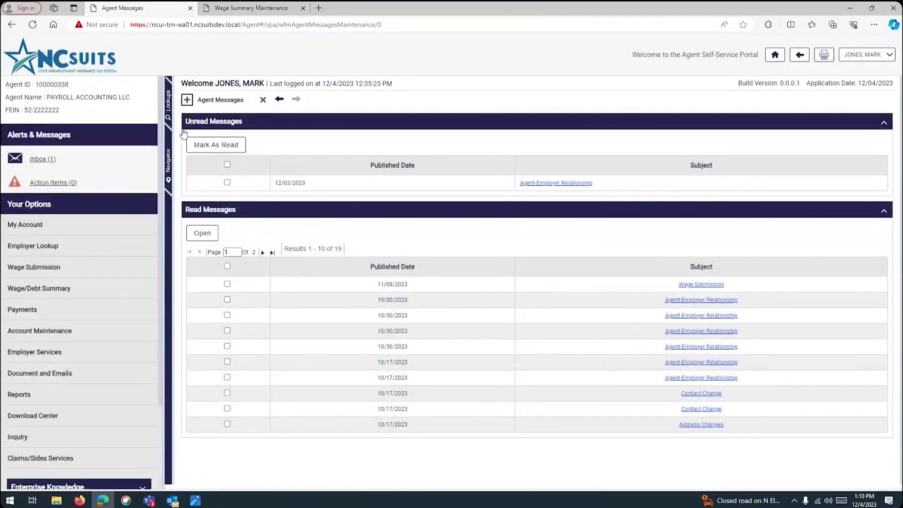
click(237, 150)
click(534, 186)
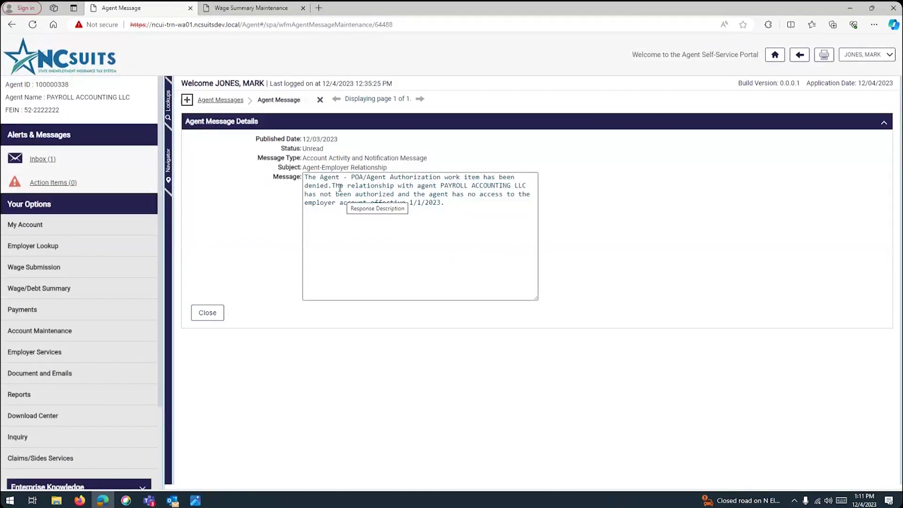
click(49, 161)
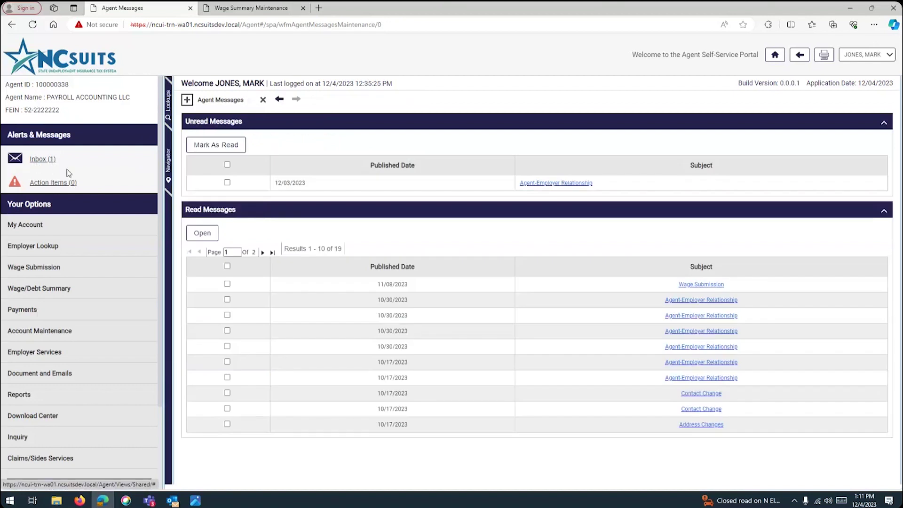
Open Maintain Authorization from Account Maintenance to list the CARS 4 SALES LLC and BOATSALESMAN INC authorizations.
click(40, 332)
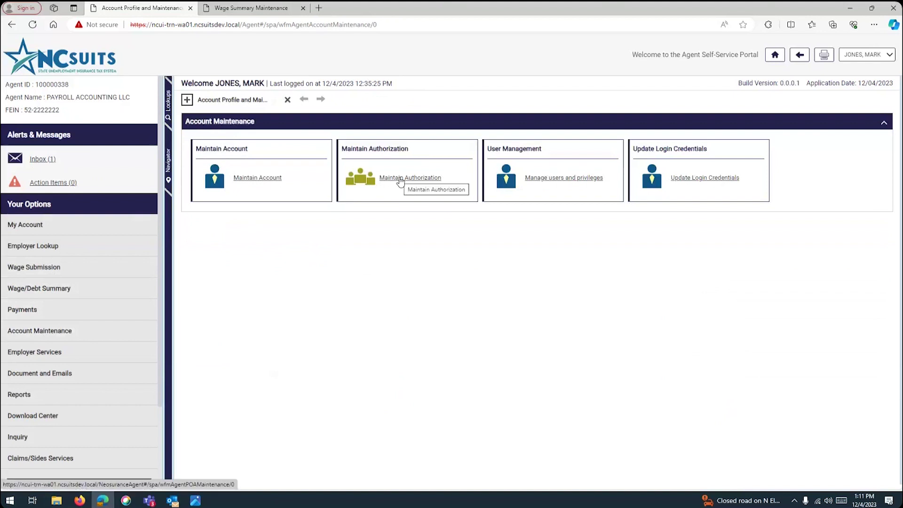
click(401, 181)
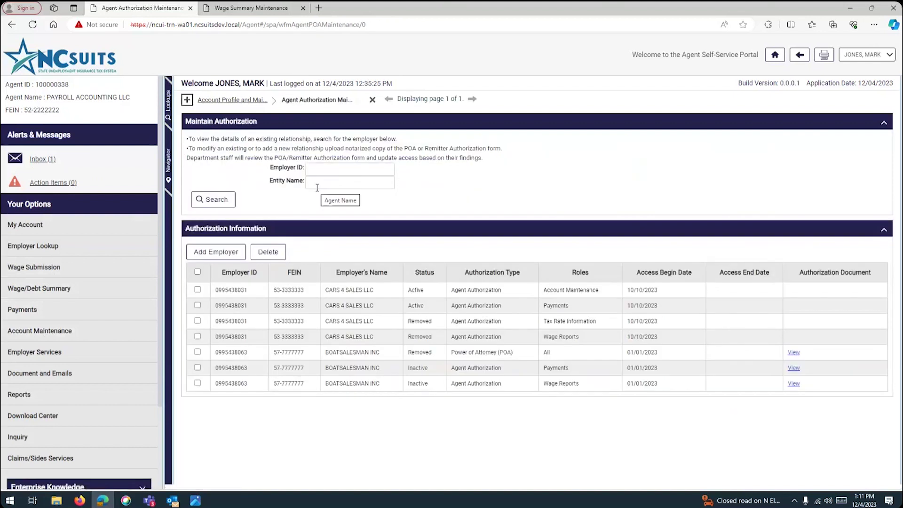